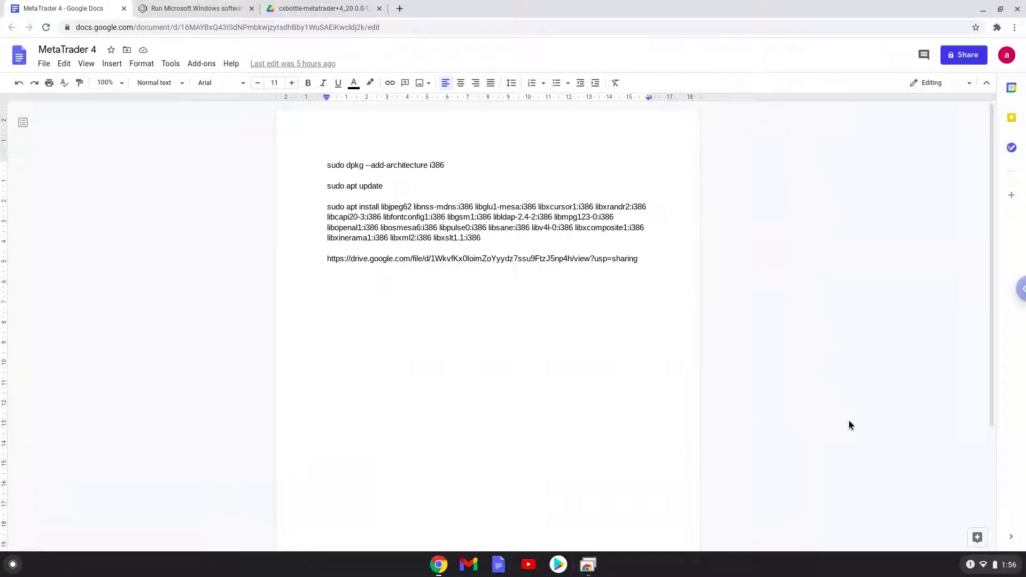
# Turn on Linux (Beta) from Settings and start its default installation
pyautogui.click(986, 566)
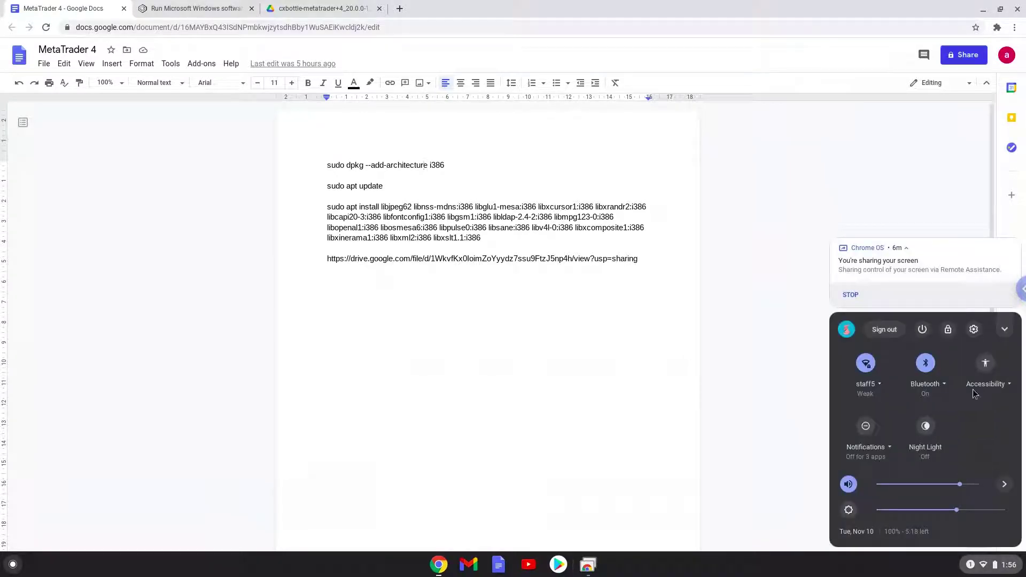
pyautogui.click(977, 330)
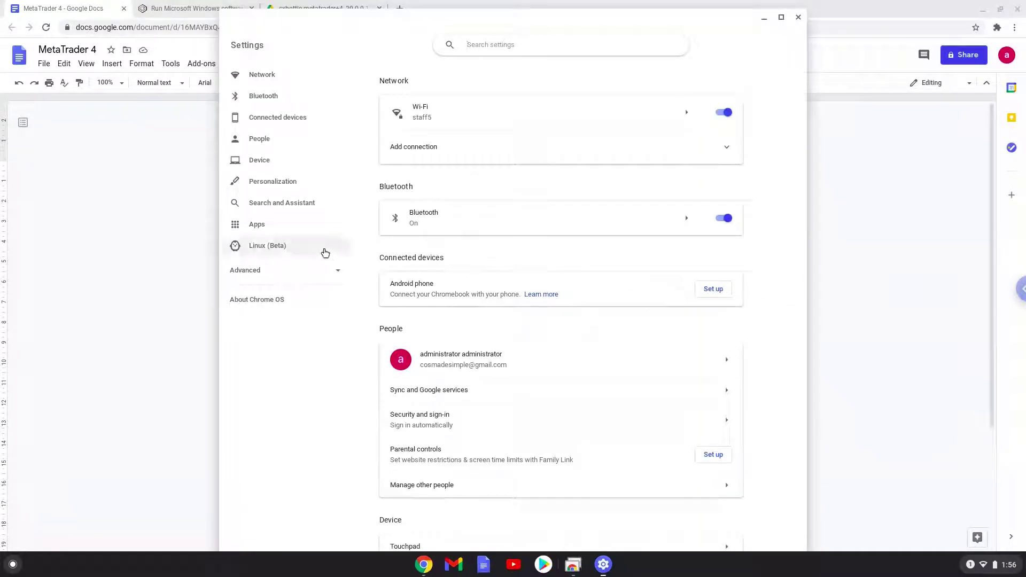
pyautogui.click(324, 253)
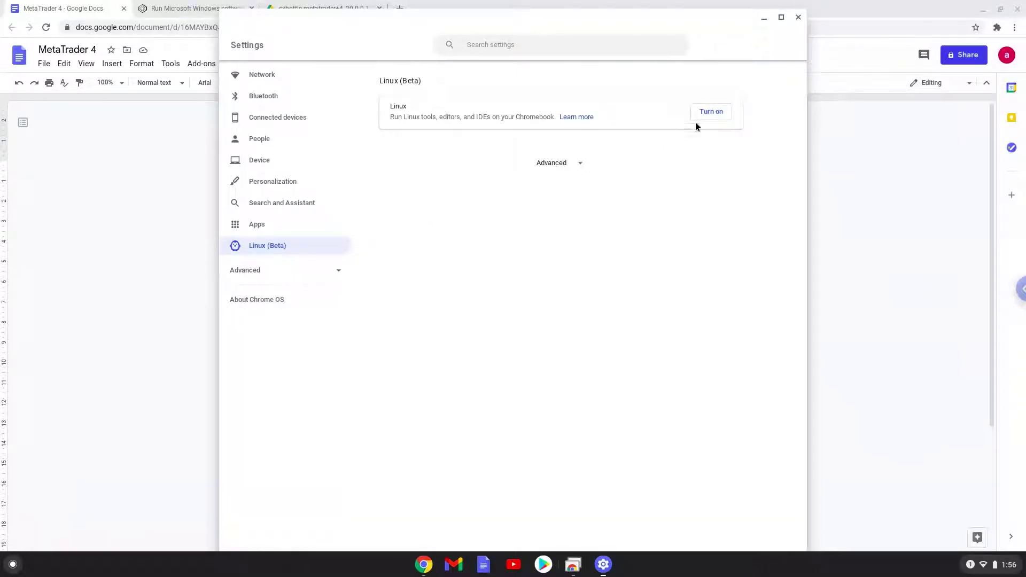
pyautogui.click(715, 112)
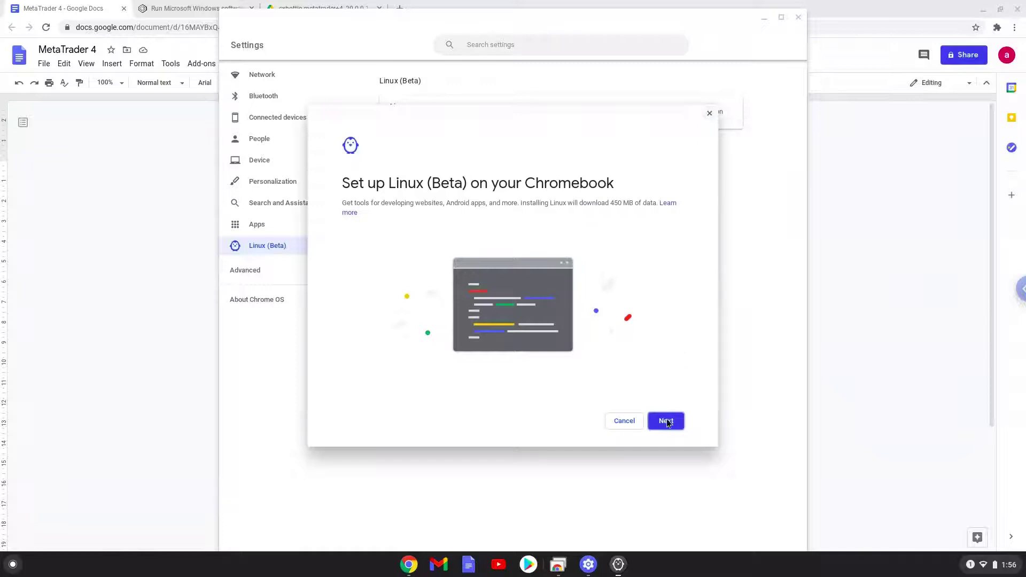
pyautogui.click(666, 421)
pyautogui.click(667, 420)
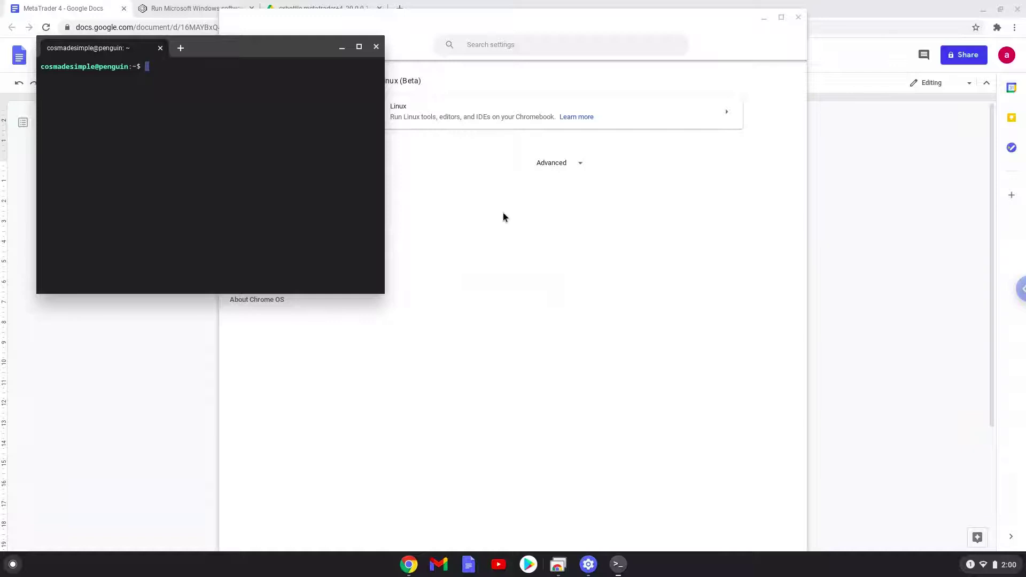
# Close Terminal and Settings, copy the dpkg add-architecture command, and open app search
pyautogui.click(375, 49)
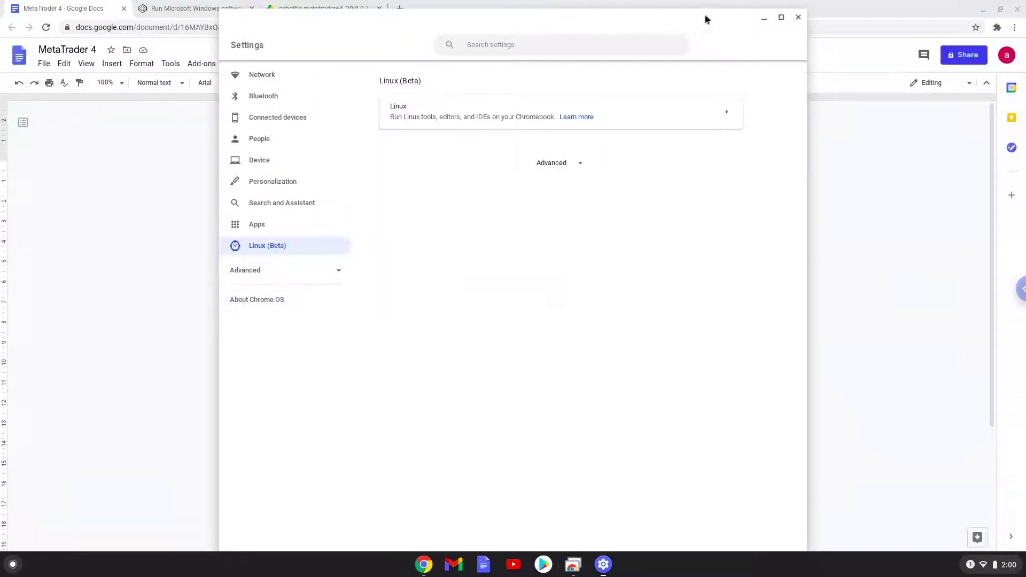
pyautogui.click(798, 16)
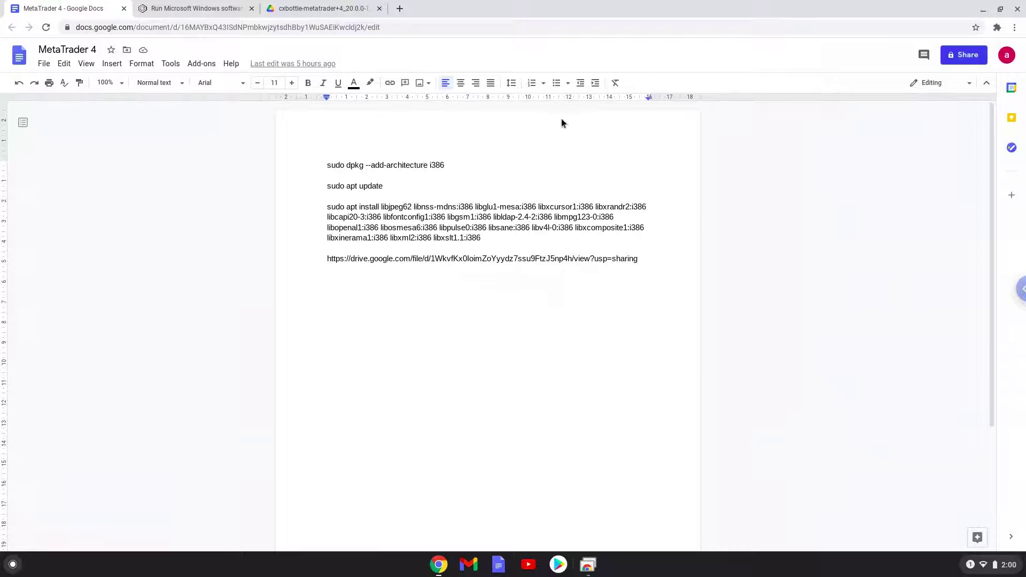
pyautogui.tripleClick(397, 164)
pyautogui.rightClick(398, 167)
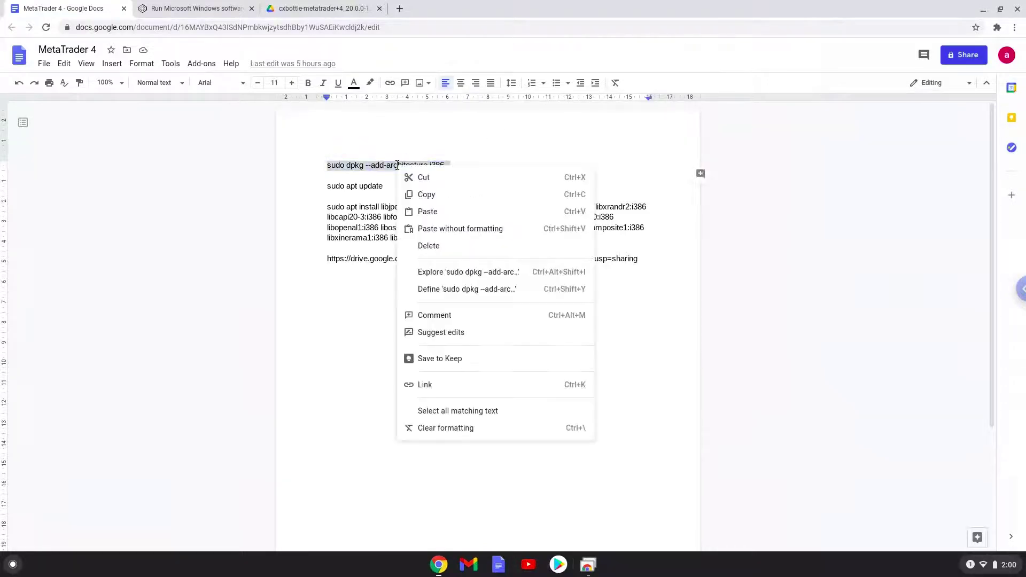
pyautogui.click(429, 194)
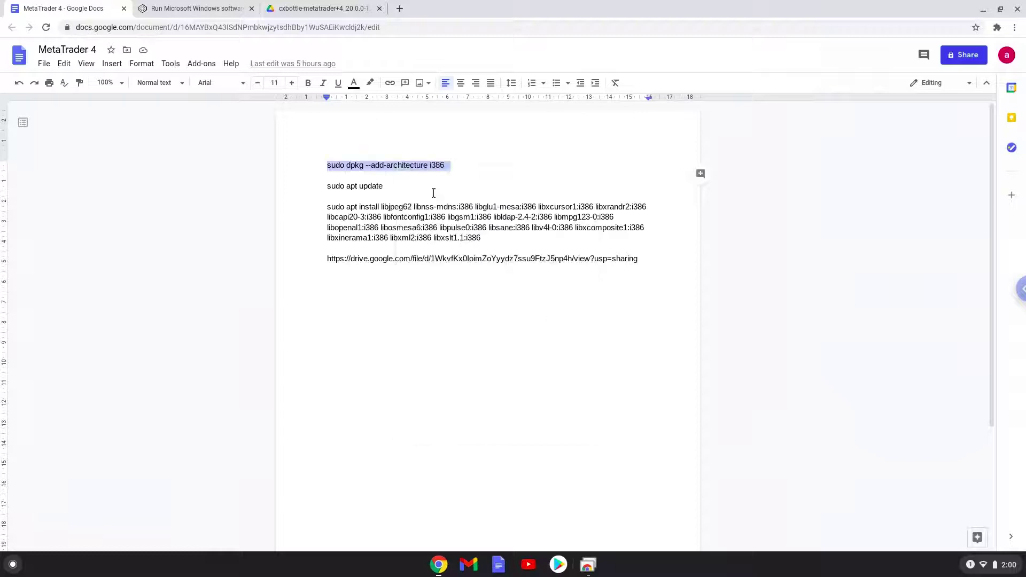
pyautogui.click(14, 566)
pyautogui.write('terminal')
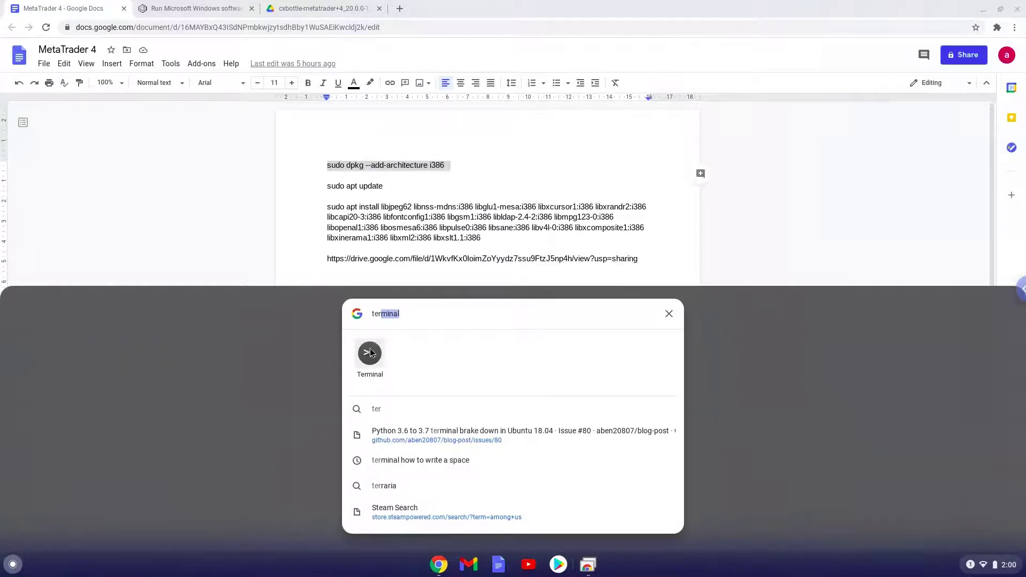
# Launch Terminal to enable i386, then copy the sudo apt update command from the doc
pyautogui.click(369, 352)
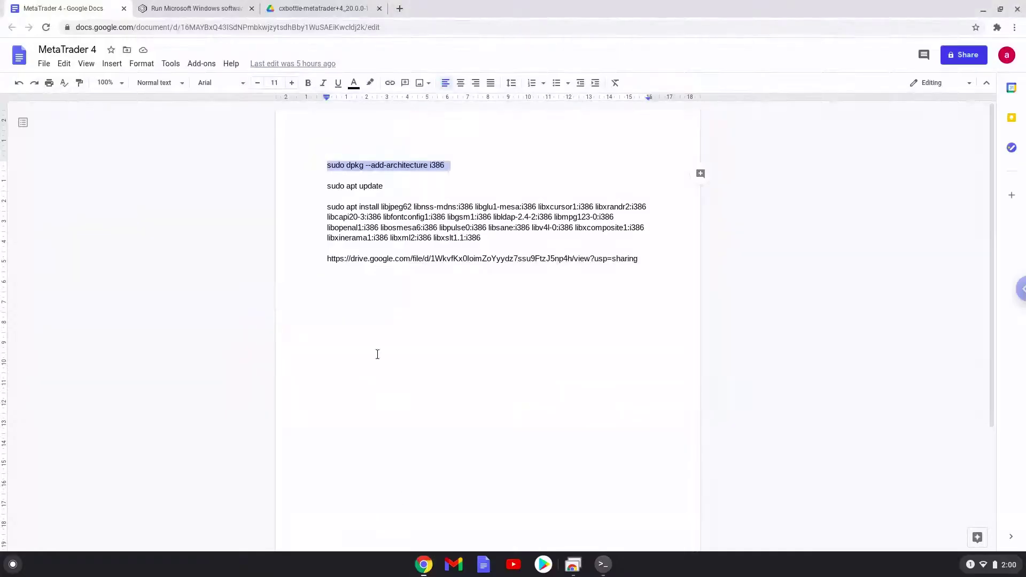
pyautogui.tripleClick(338, 186)
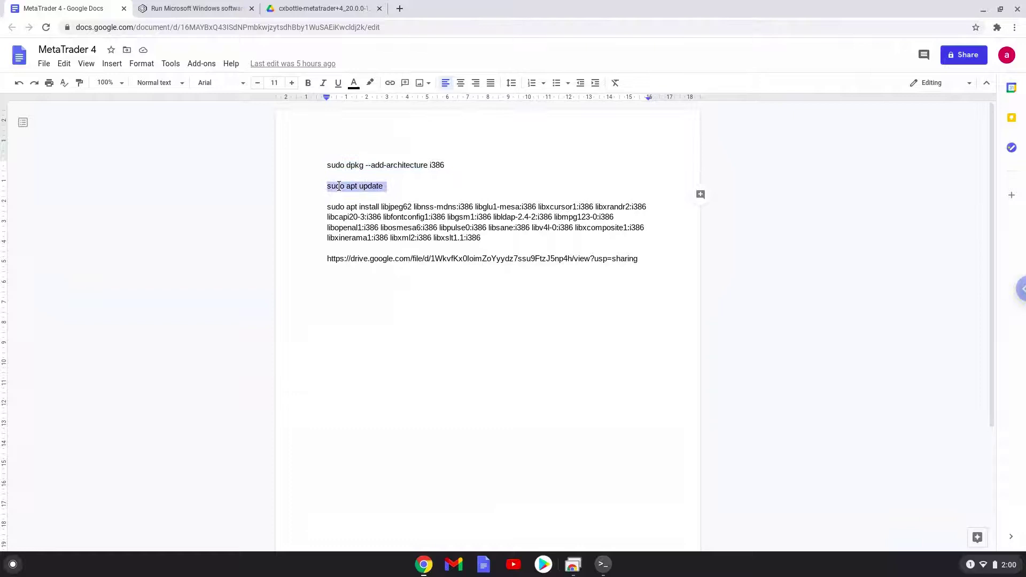
pyautogui.rightClick(338, 187)
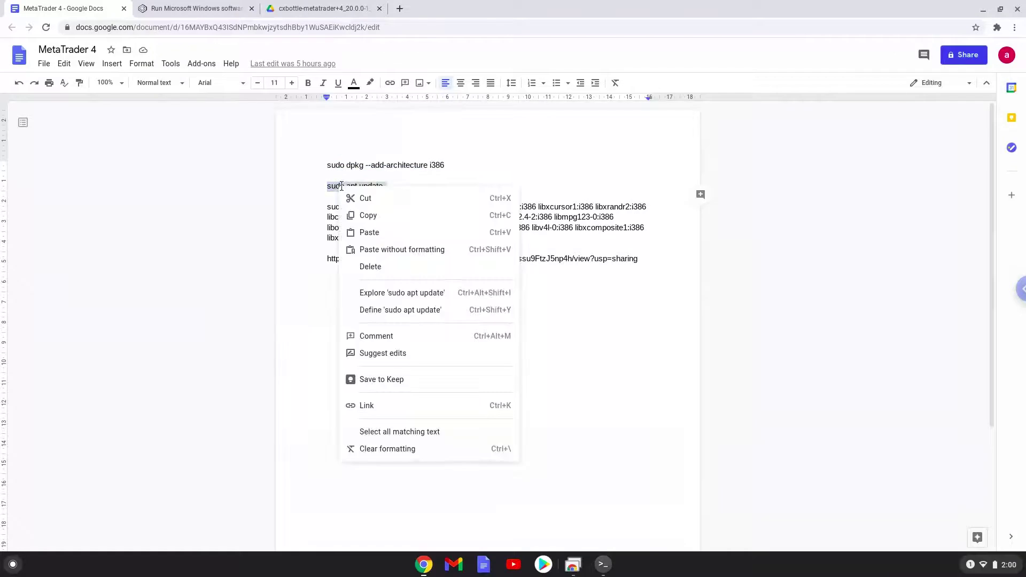
pyautogui.click(372, 215)
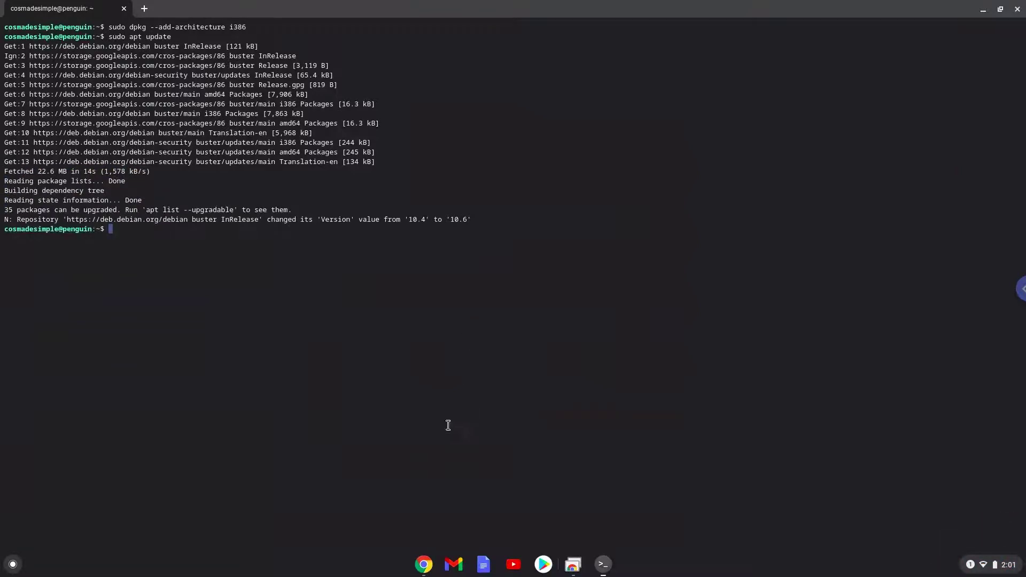
# Copy the sudo apt install paragraph of i386 libraries from the document
pyautogui.click(424, 565)
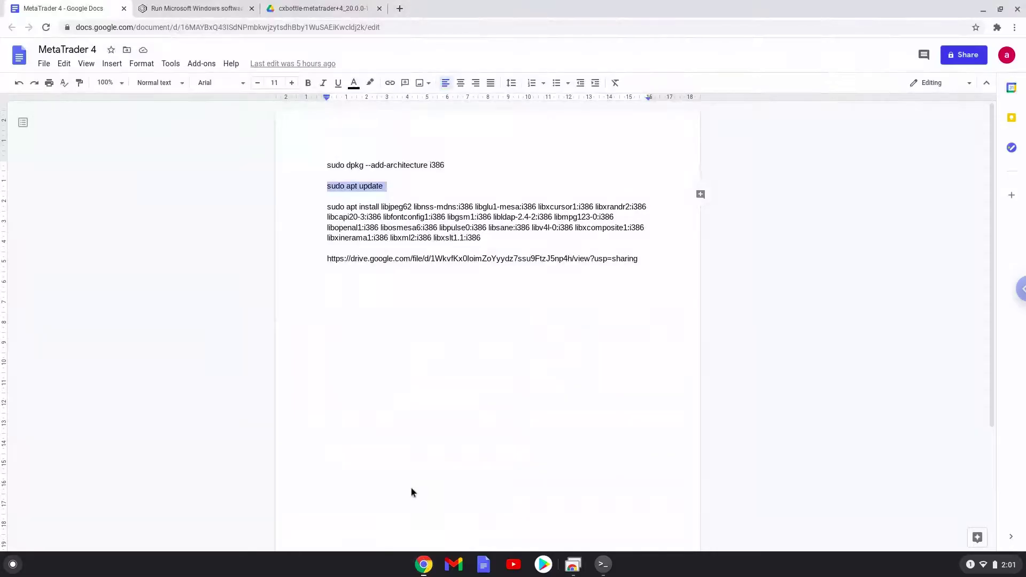
pyautogui.tripleClick(382, 216)
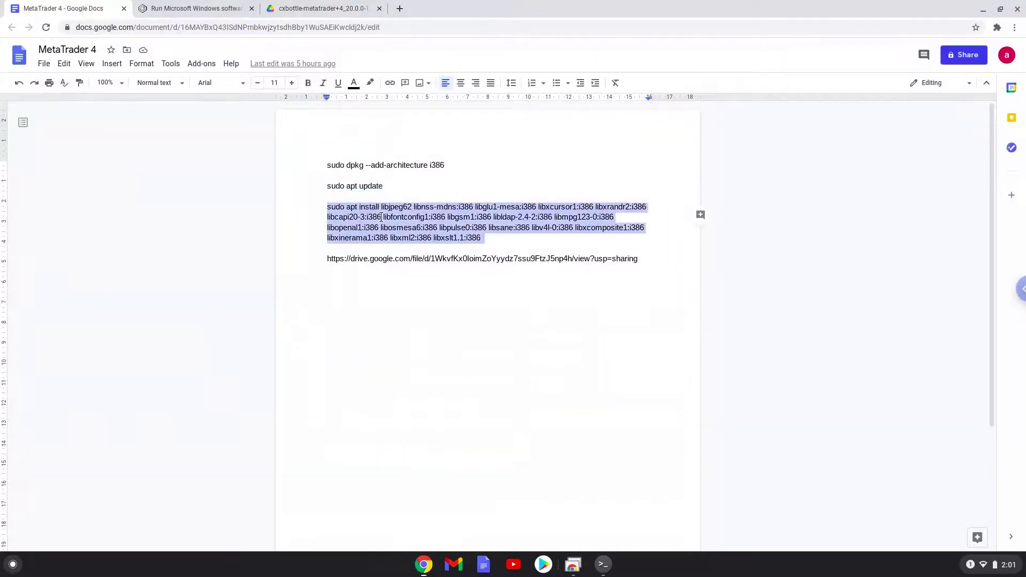
pyautogui.rightClick(381, 217)
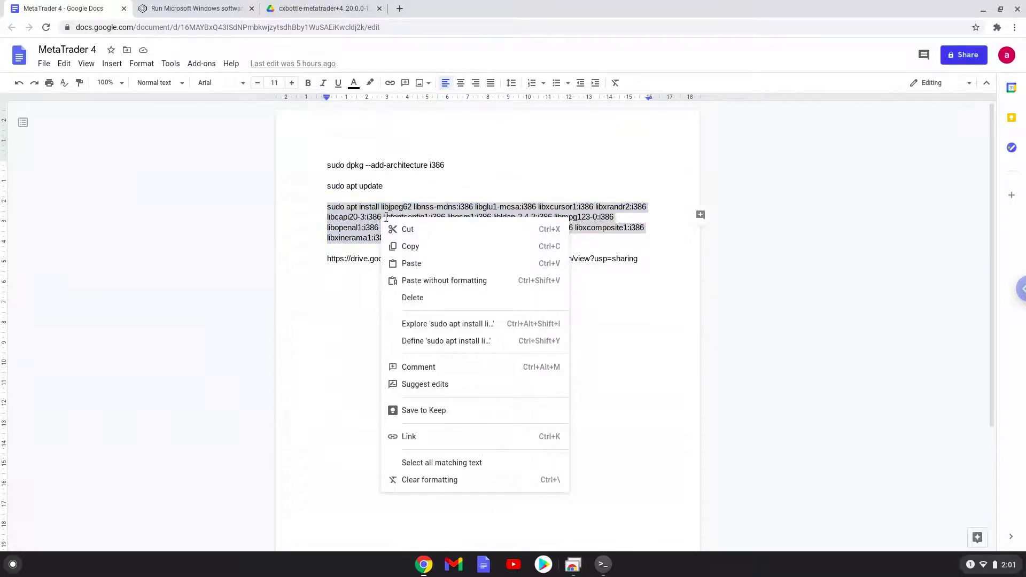
pyautogui.click(408, 244)
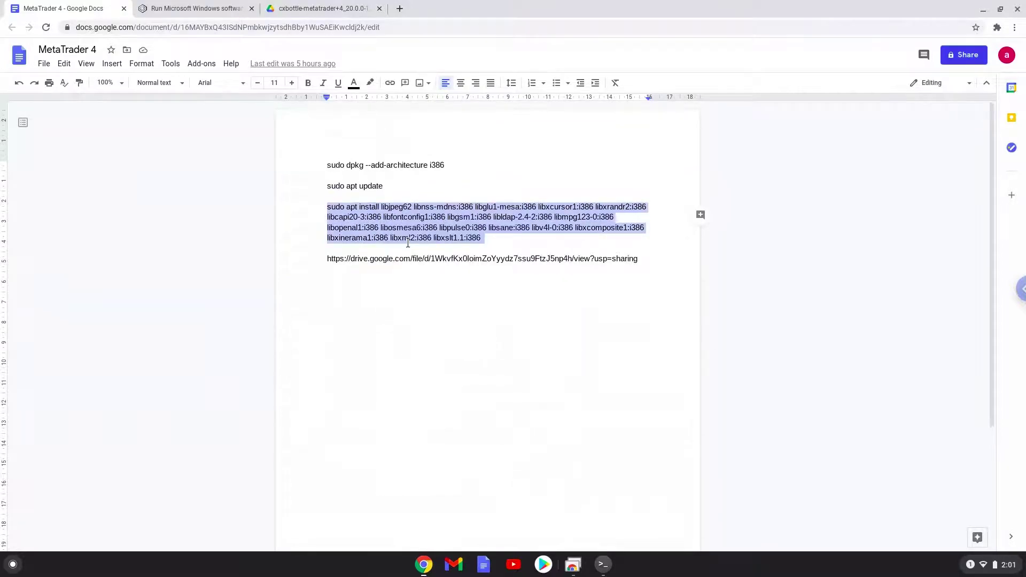
# Paste the install command into Terminal, run it, and confirm installing the packages
pyautogui.click(603, 566)
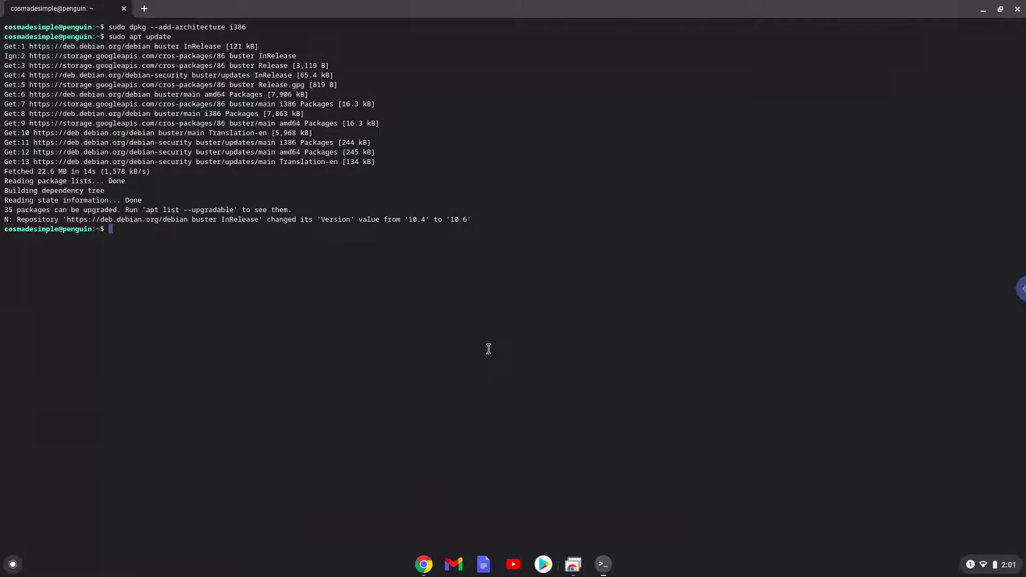
pyautogui.hotkey('ctrl', 'shift', 'v')
pyautogui.press('Return')
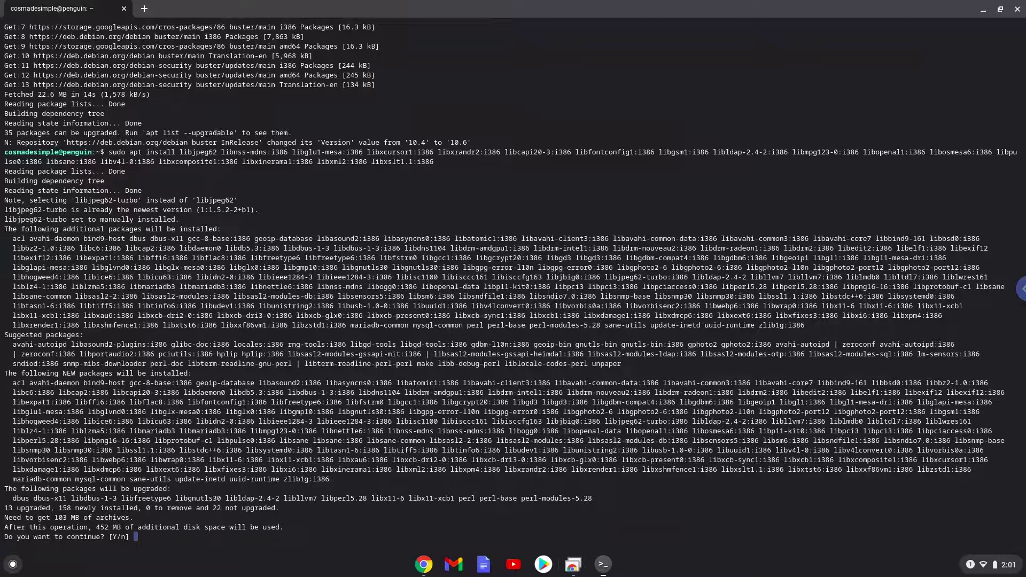
pyautogui.press('Return')
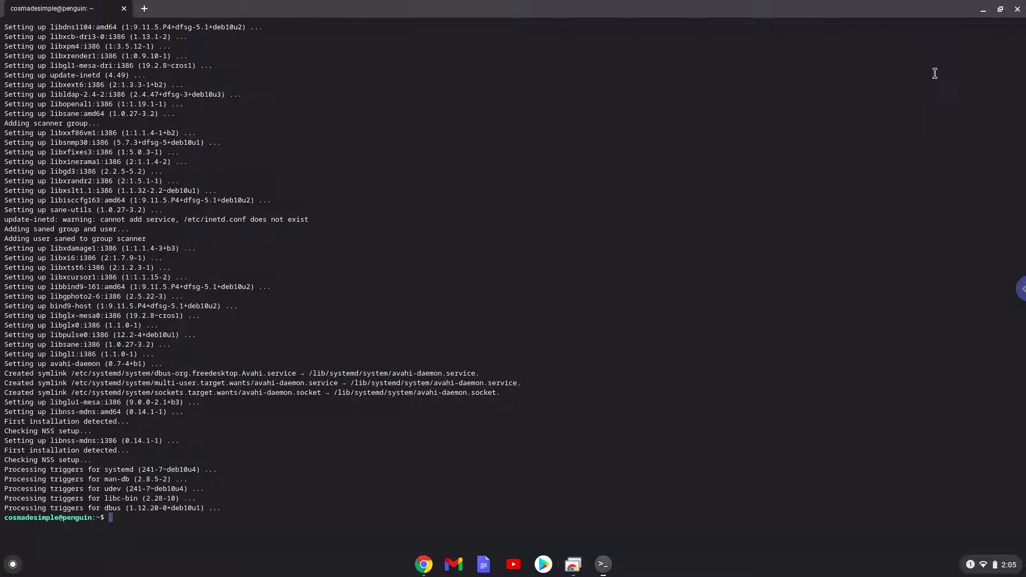
# Close the Terminal window and confirm leaving it
pyautogui.click(1018, 10)
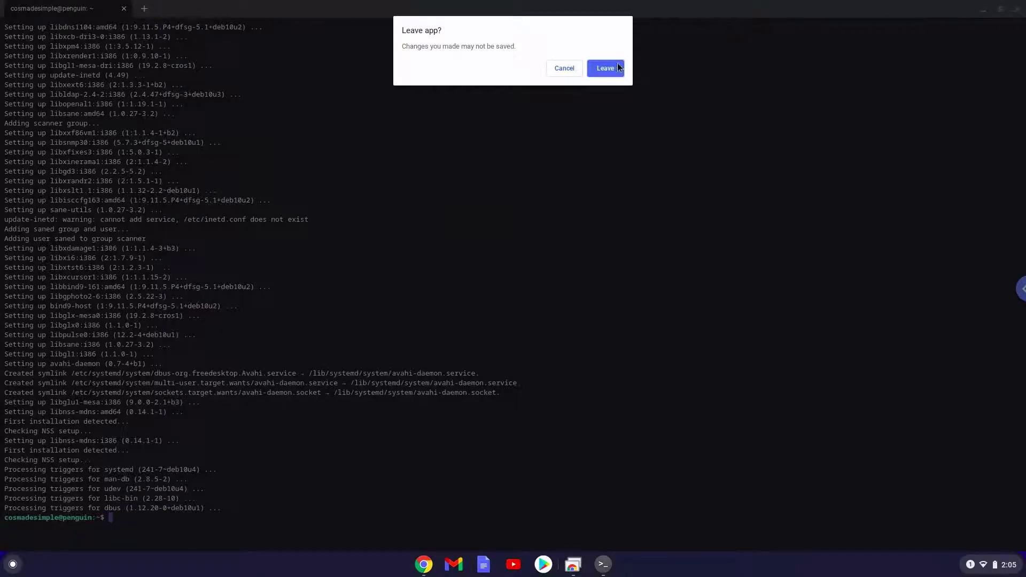
pyautogui.click(612, 68)
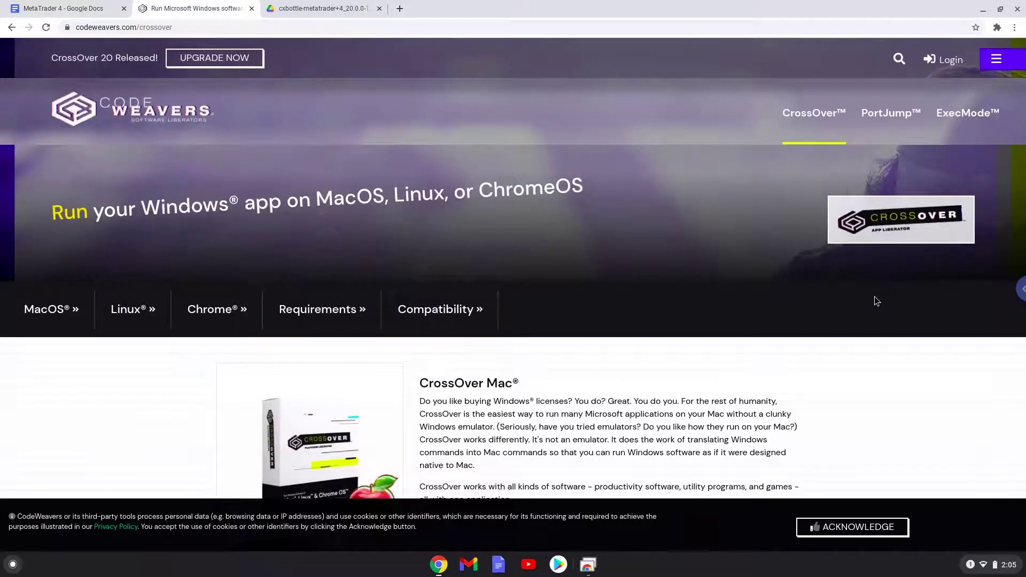
pyautogui.scroll(-1, 874, 299)
pyautogui.scroll(-1, 513, 269)
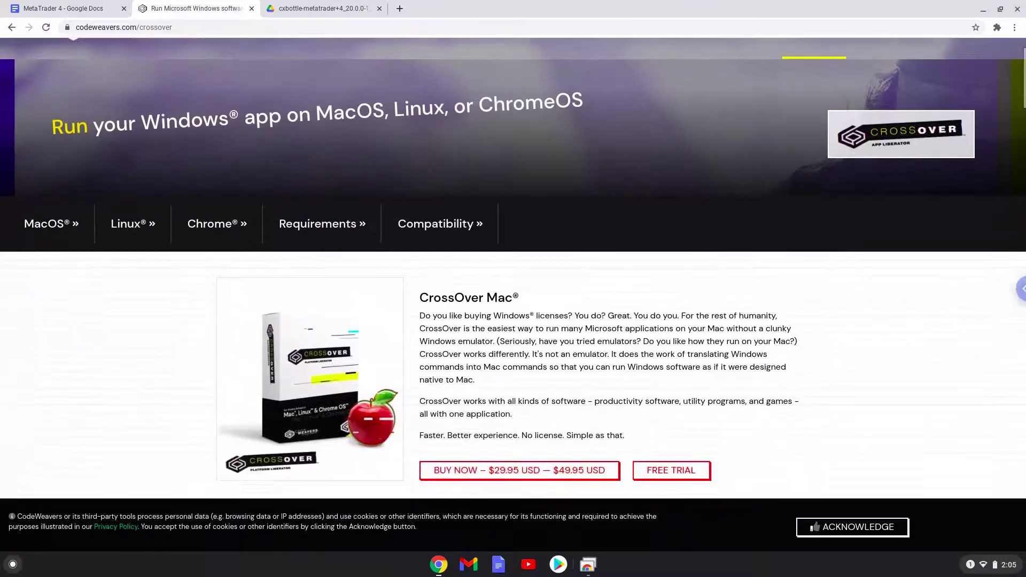
pyautogui.scroll(-1, 513, 268)
pyautogui.scroll(-1, 513, 269)
pyautogui.scroll(-1, 513, 269)
pyautogui.scroll(-1, 513, 268)
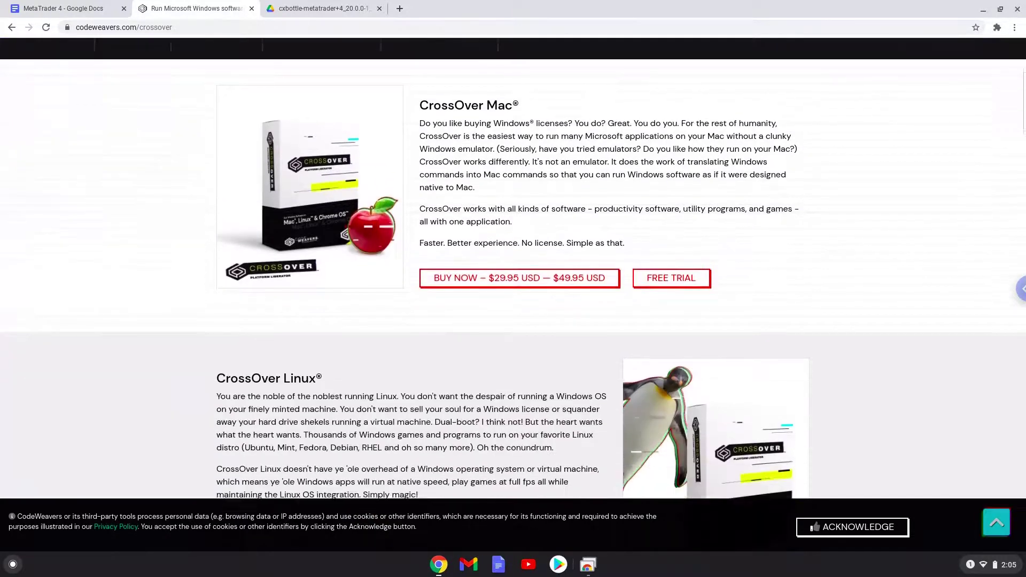
pyautogui.scroll(-1, 513, 269)
pyautogui.scroll(-1, 513, 269)
pyautogui.scroll(-1, 513, 269)
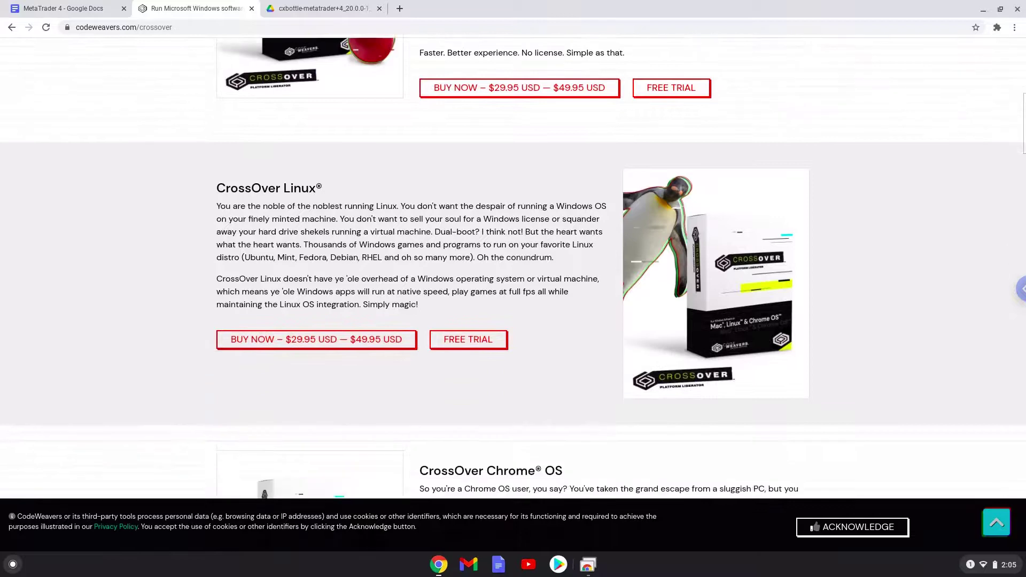
pyautogui.scroll(-1, 513, 268)
pyautogui.scroll(-1, 514, 268)
pyautogui.scroll(-1, 513, 268)
pyautogui.scroll(-1, 513, 268)
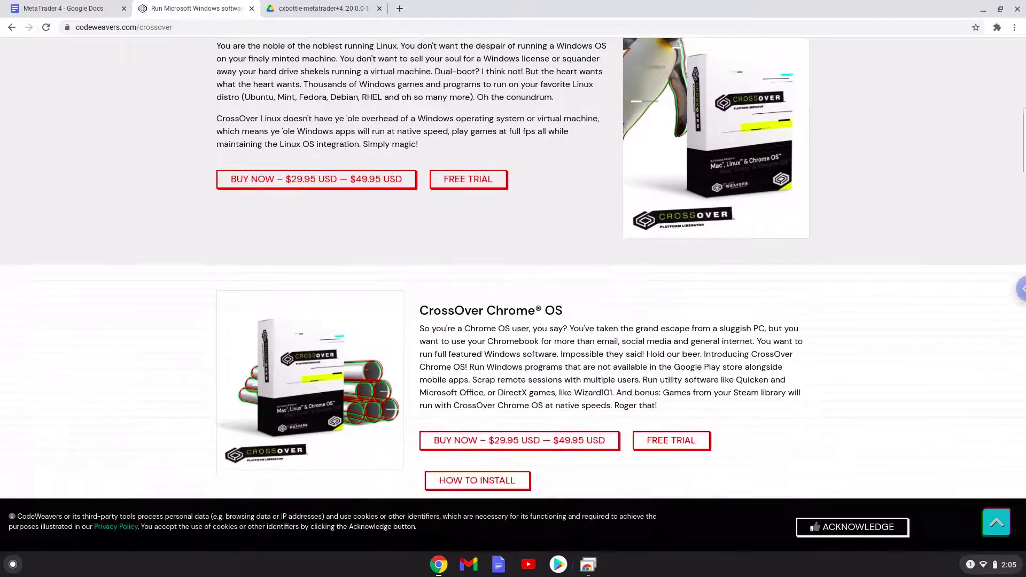
pyautogui.scroll(-1, 513, 268)
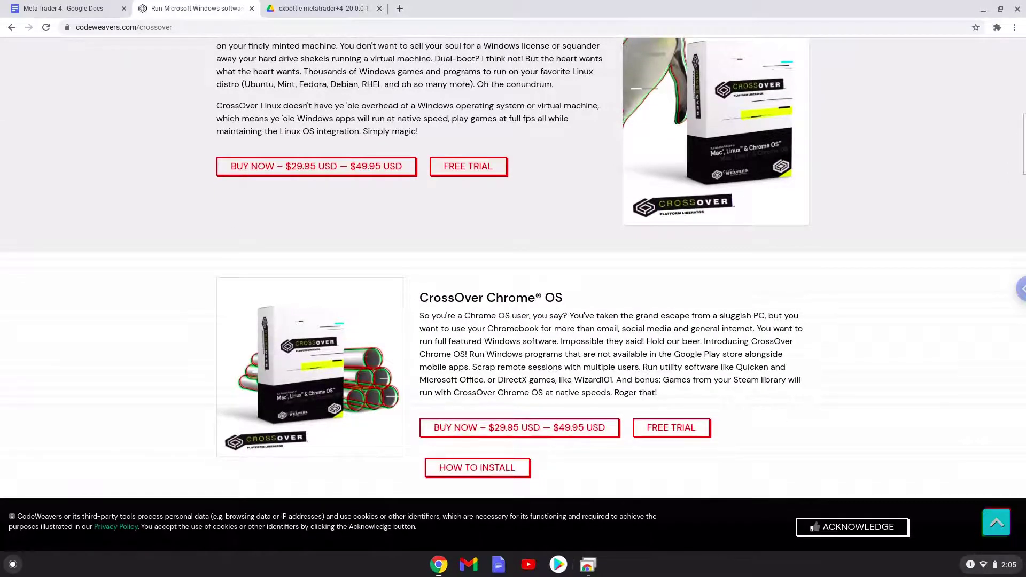
# Open the CrossOver Chrome OS free trial page
pyautogui.click(683, 428)
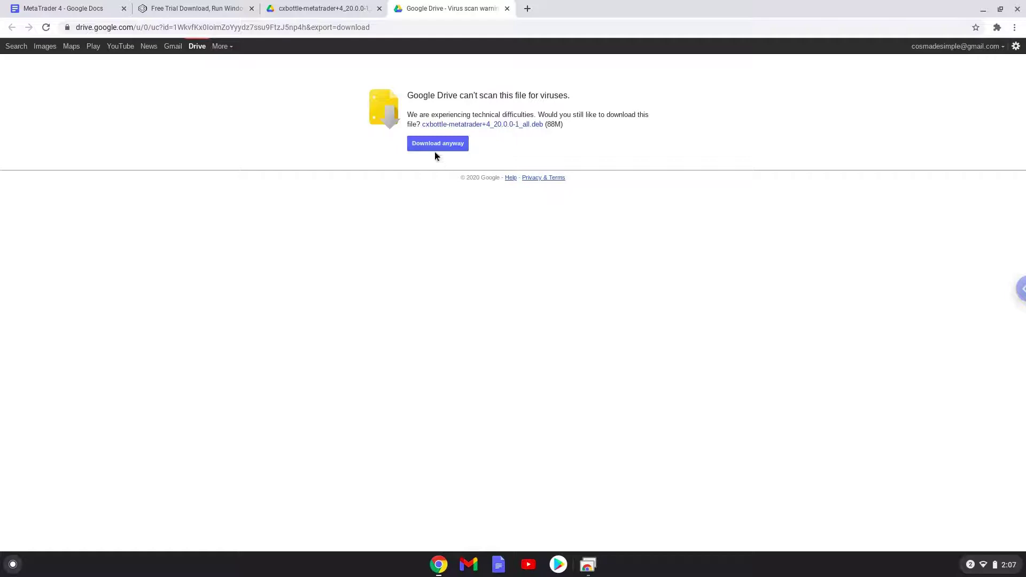
# Download the MetaTrader 4 bottle file despite the virus-scan warning
pyautogui.click(429, 144)
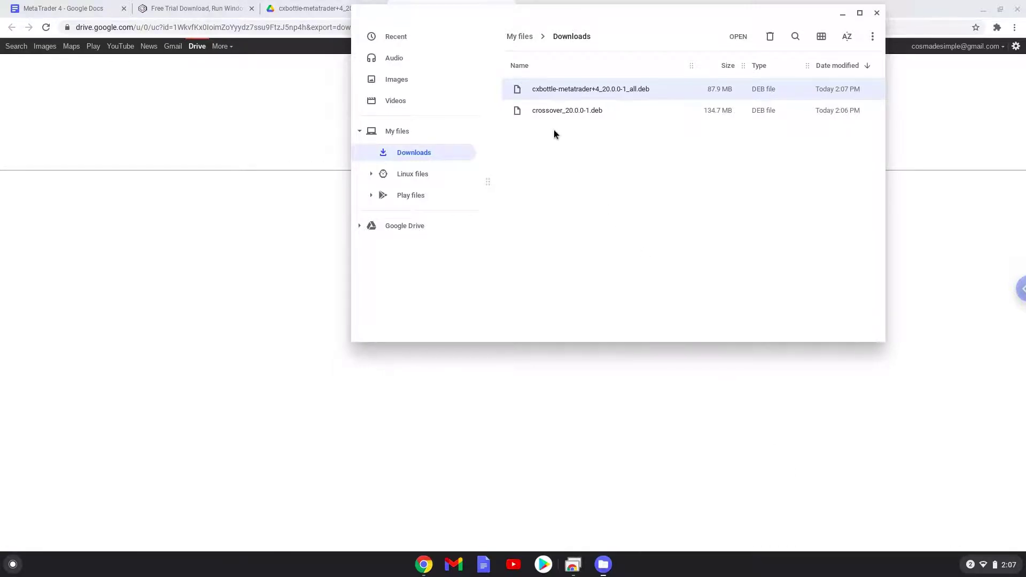
# Install crossover_20.0.0-1.deb with Linux (Beta) and dismiss the confirmation
pyautogui.rightClick(540, 109)
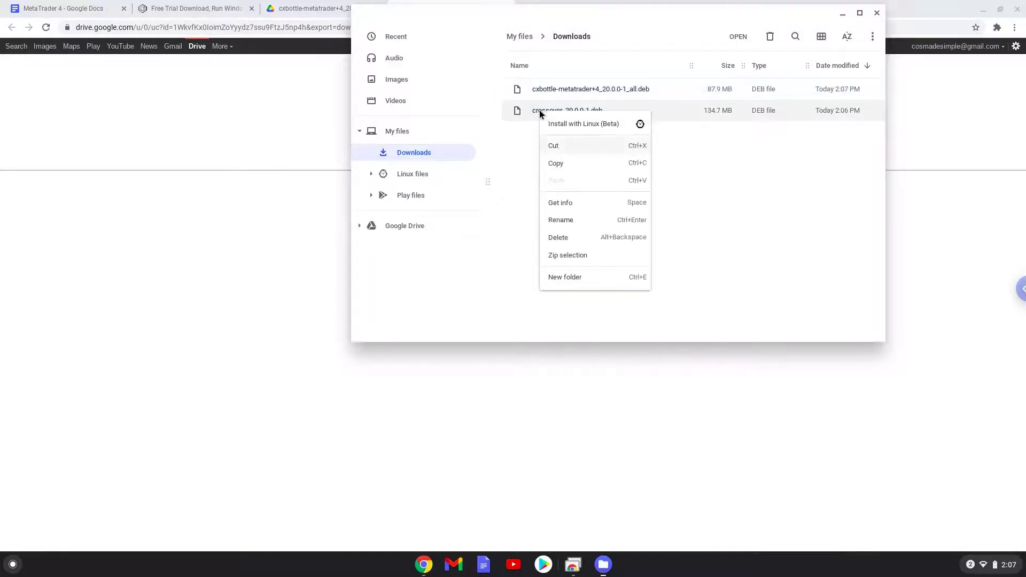
pyautogui.click(563, 127)
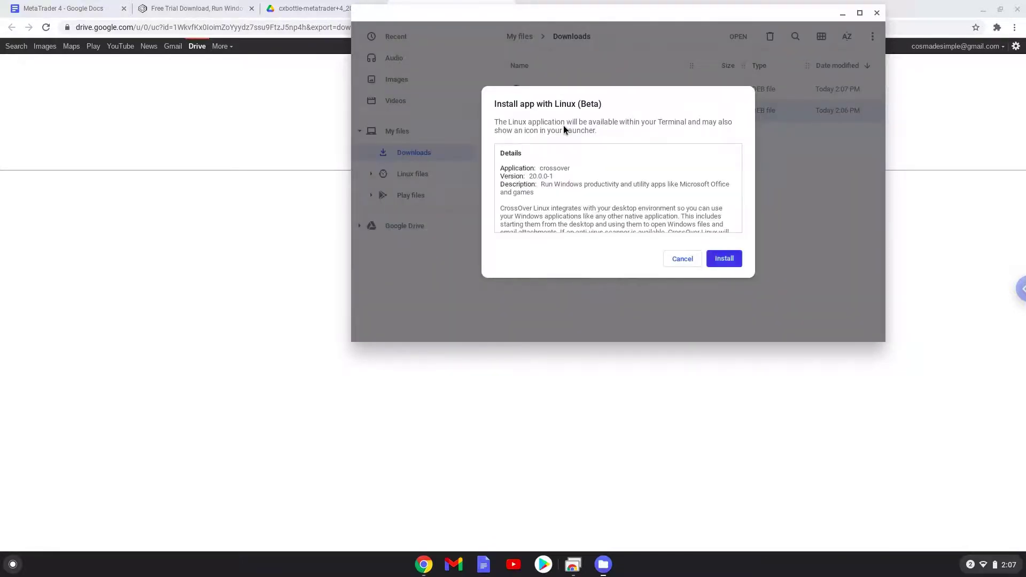
pyautogui.click(724, 258)
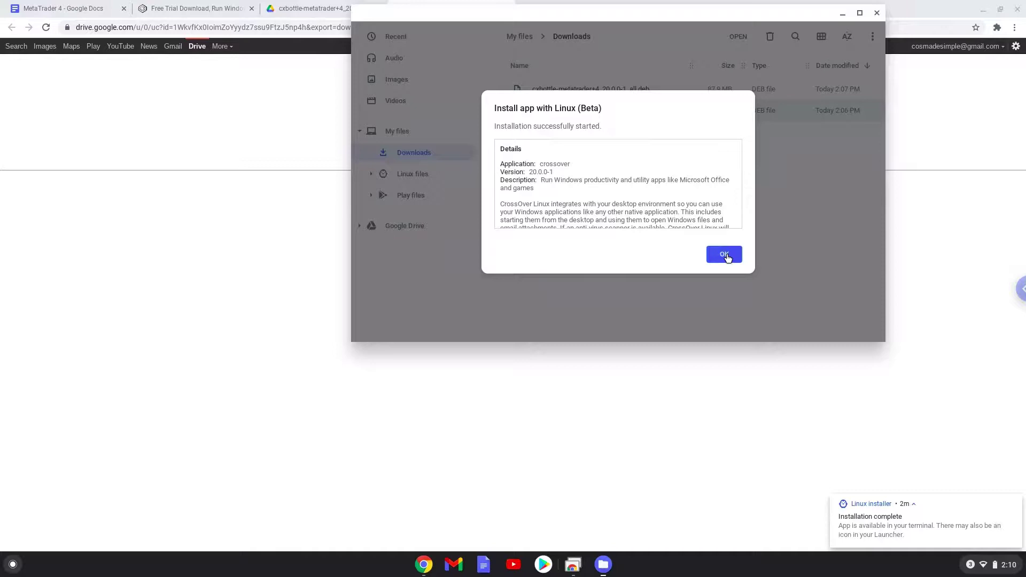
pyautogui.click(725, 255)
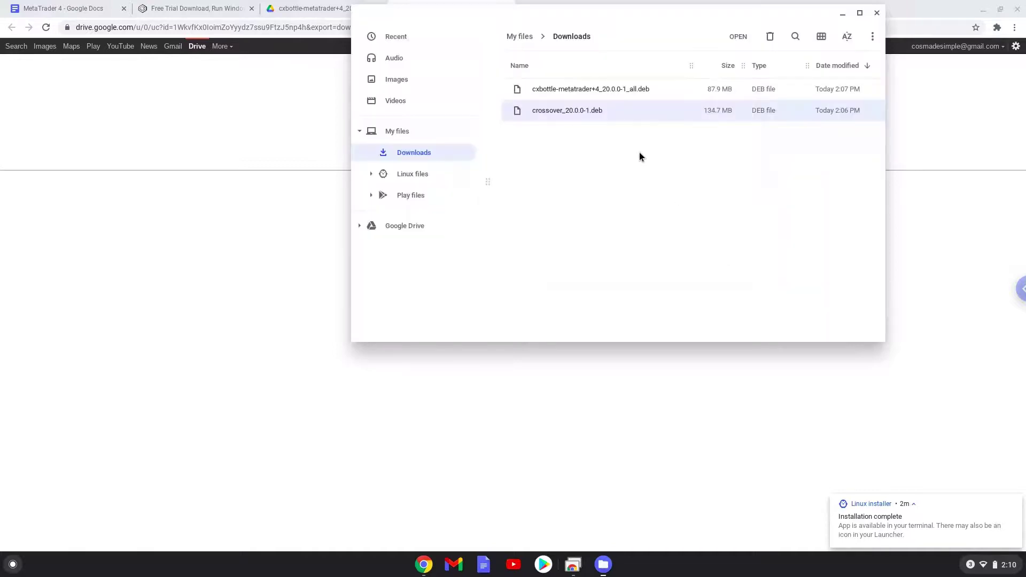
# Install cxbottle-metatrader+4_20.0.0-1_all.deb with Linux (Beta), then close Files
pyautogui.rightClick(593, 88)
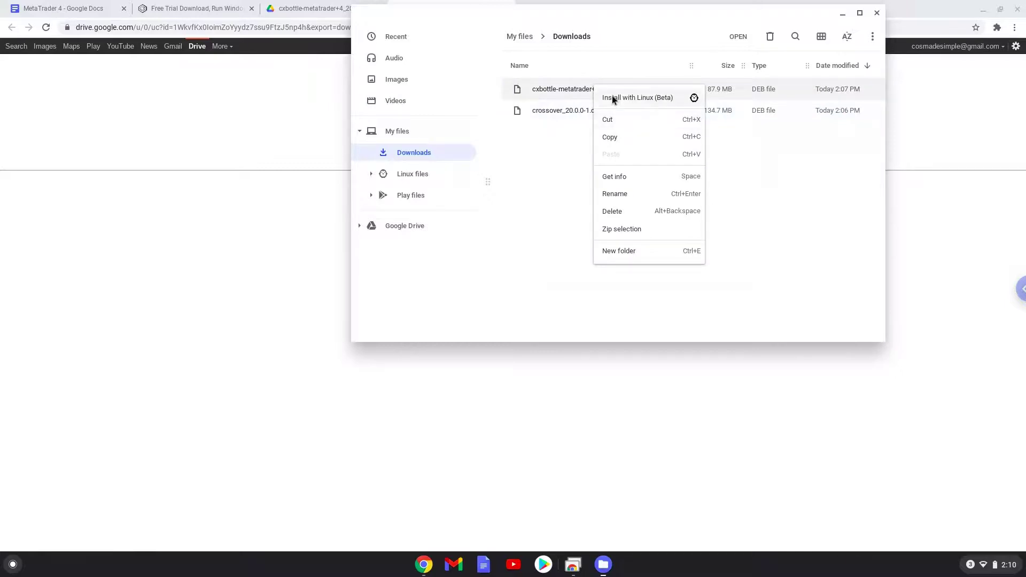
pyautogui.click(611, 96)
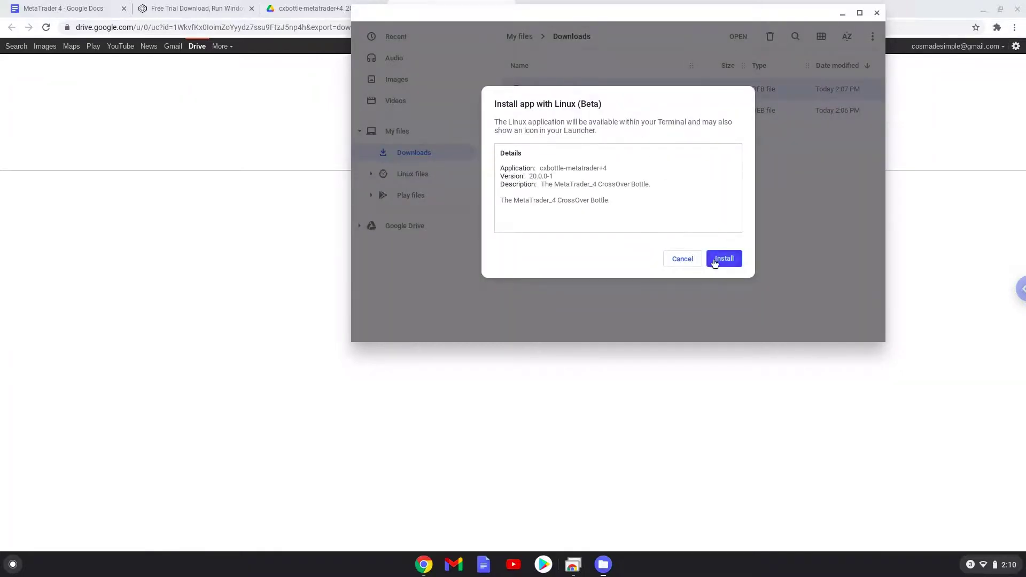
pyautogui.click(715, 261)
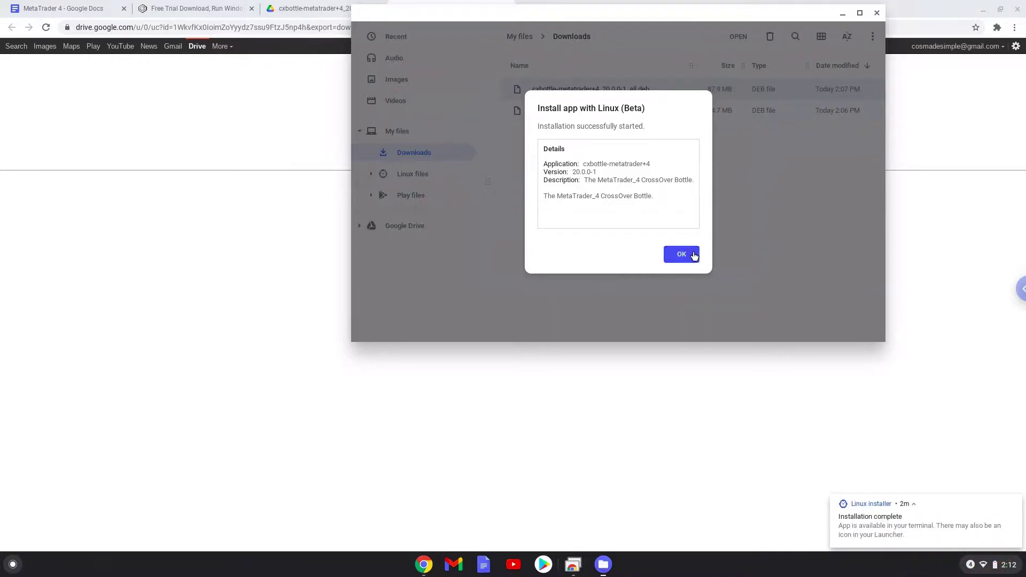
pyautogui.click(694, 256)
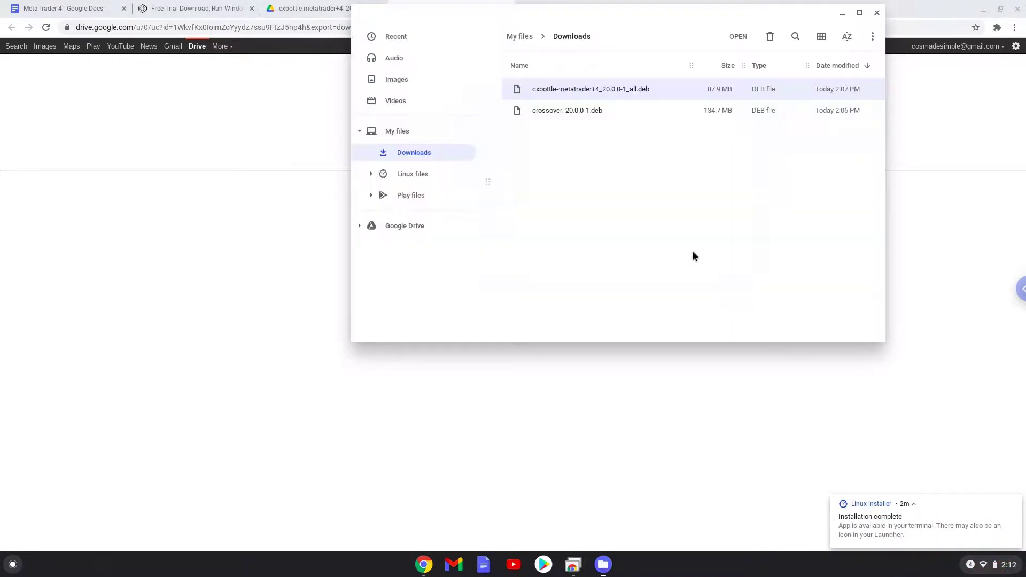
pyautogui.click(875, 16)
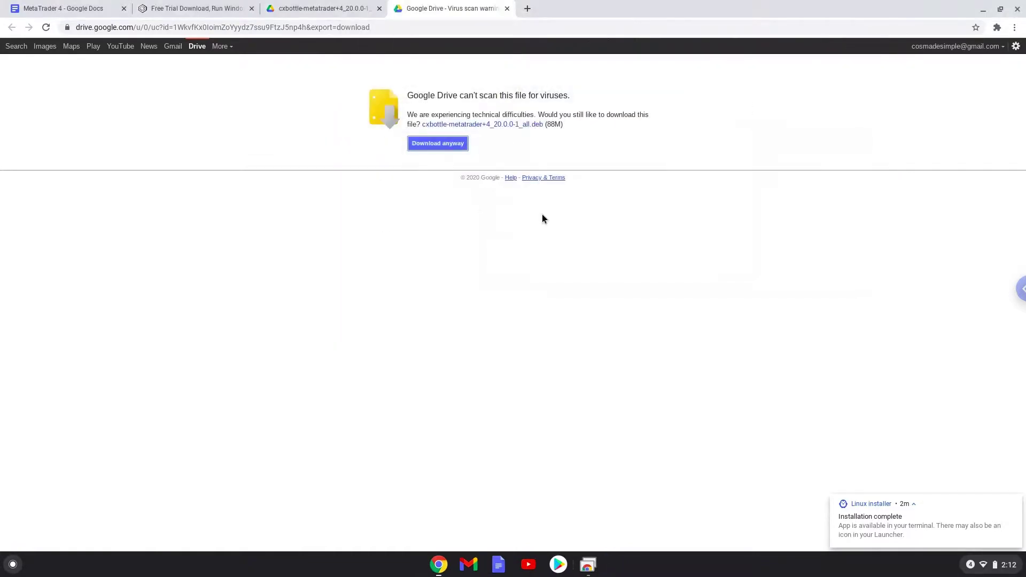
# Open the Linux apps folder on launcher page 2 and launch JustForex MetaTrader
pyautogui.click(12, 565)
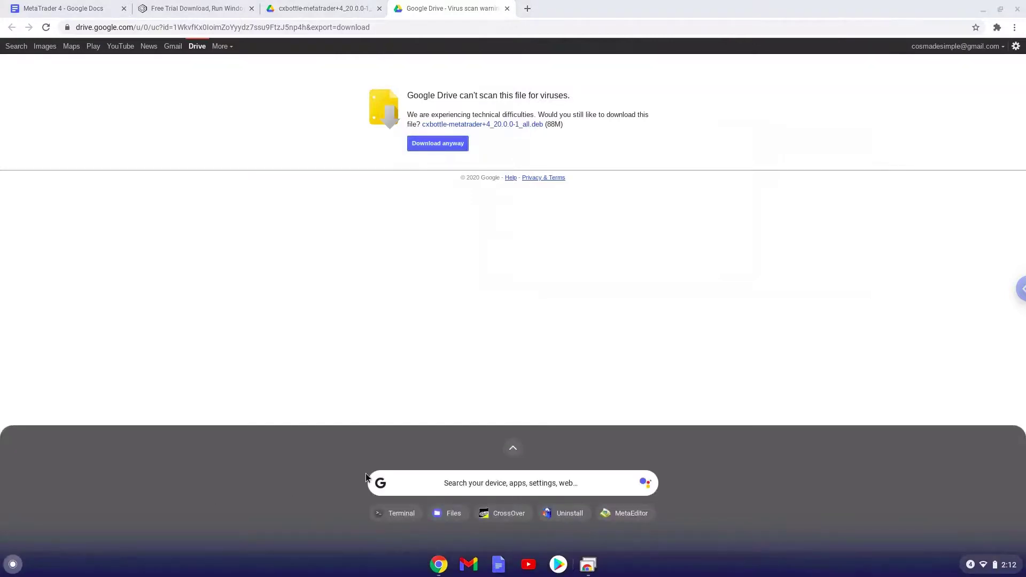
pyautogui.click(513, 450)
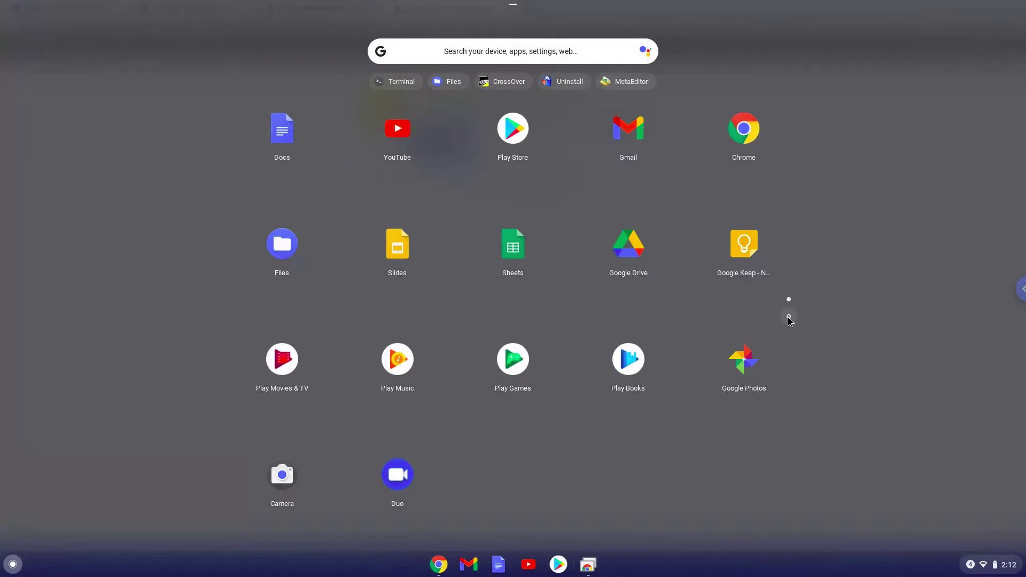
pyautogui.click(789, 317)
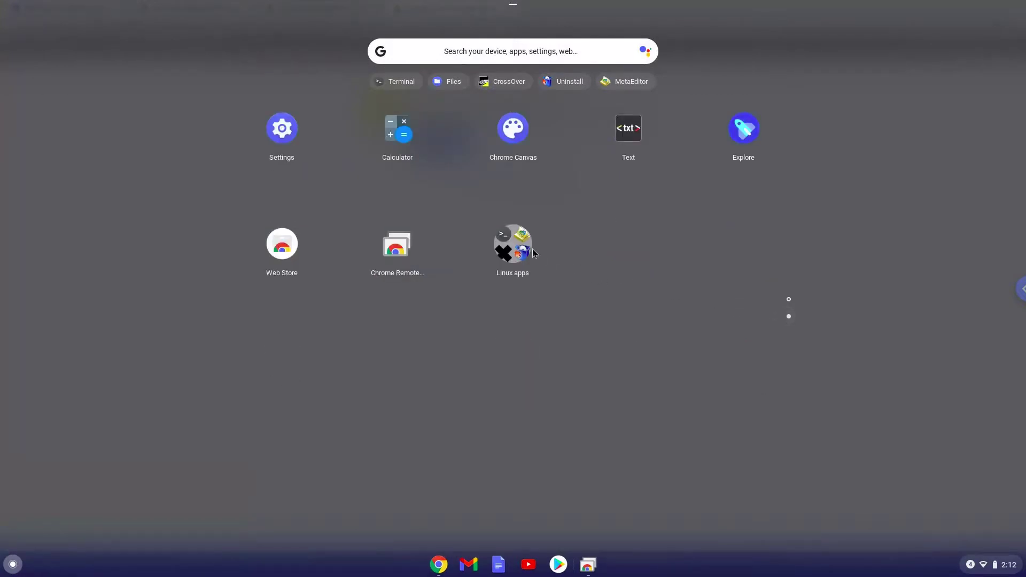
pyautogui.click(521, 249)
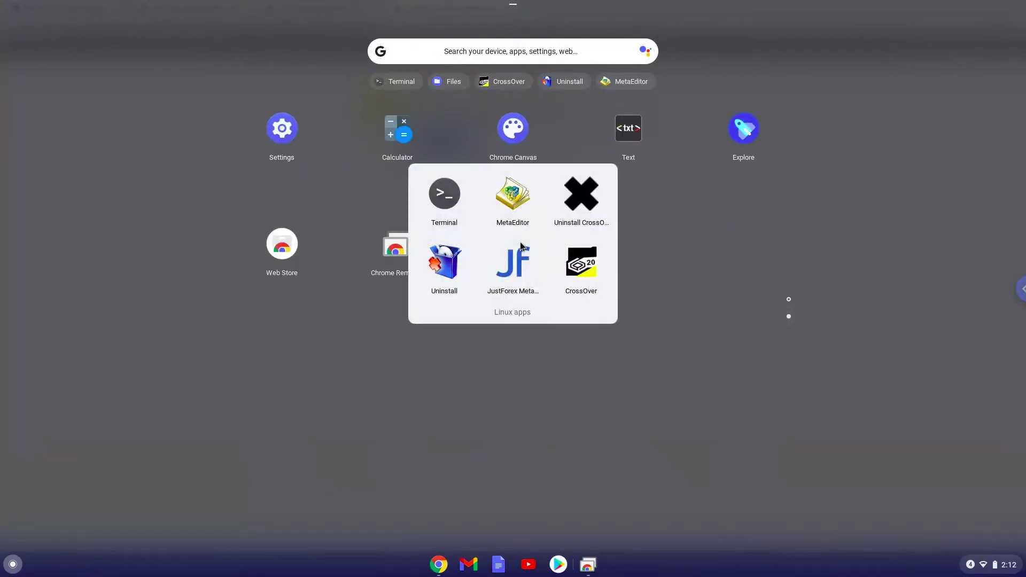
pyautogui.click(522, 271)
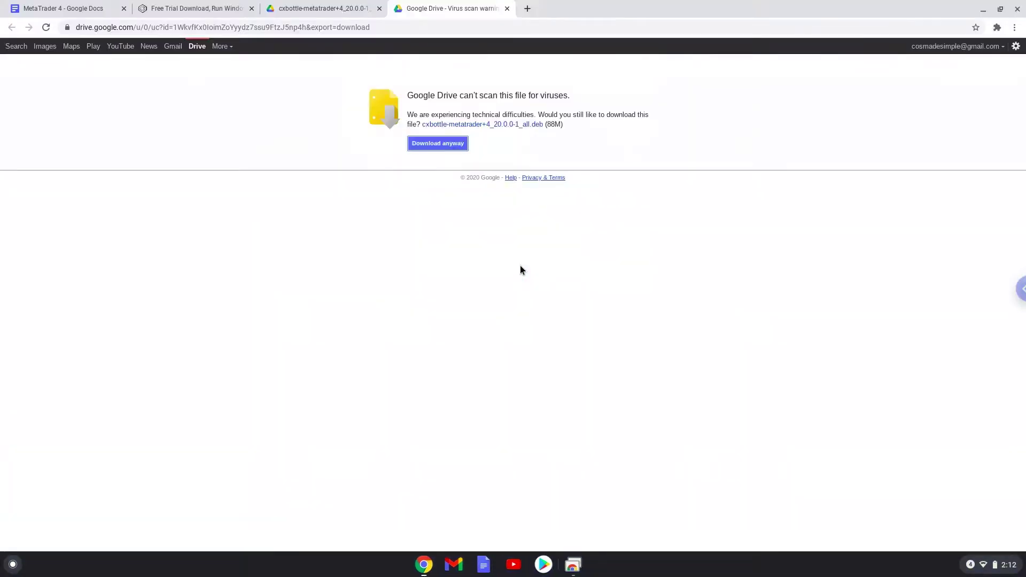